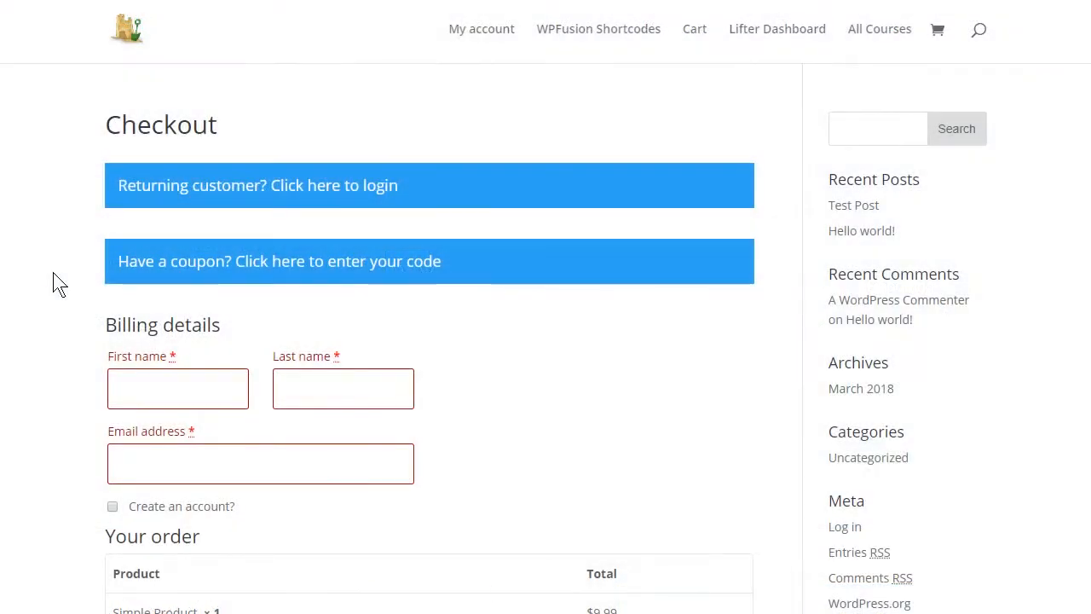
Step: Fill in the first name, last name and email address in the checkout's billing details
text(My First Name)
key(Tab)
text(My Last Name)
key(Tab)
text(myname@mydomain.com)
key(Tab)
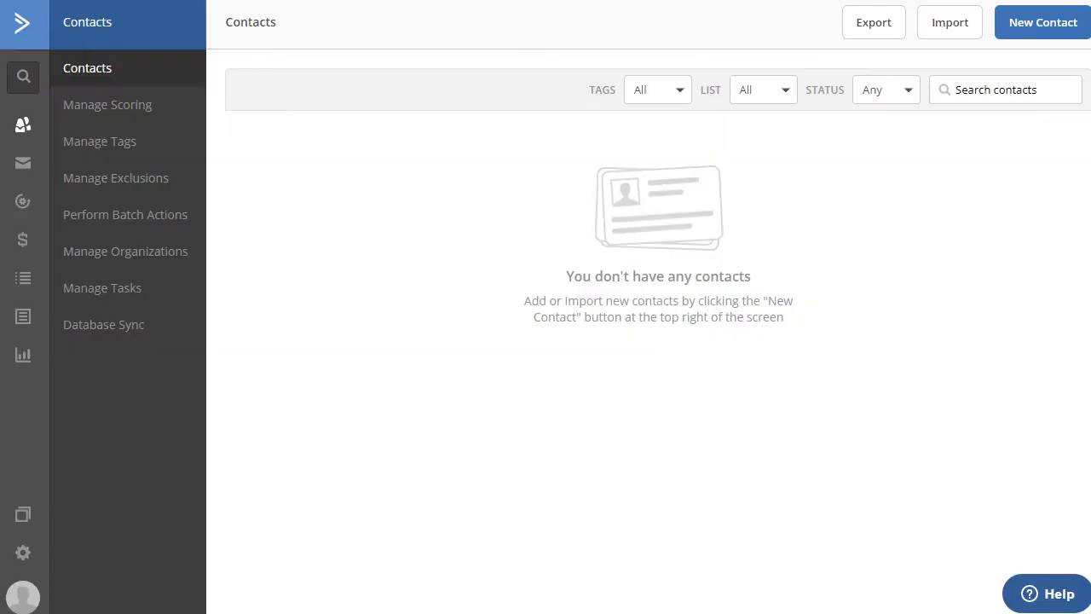
Step: Switch to ActiveCampaign, refresh the contacts list and open the contact captured from the checkout
key(F5)
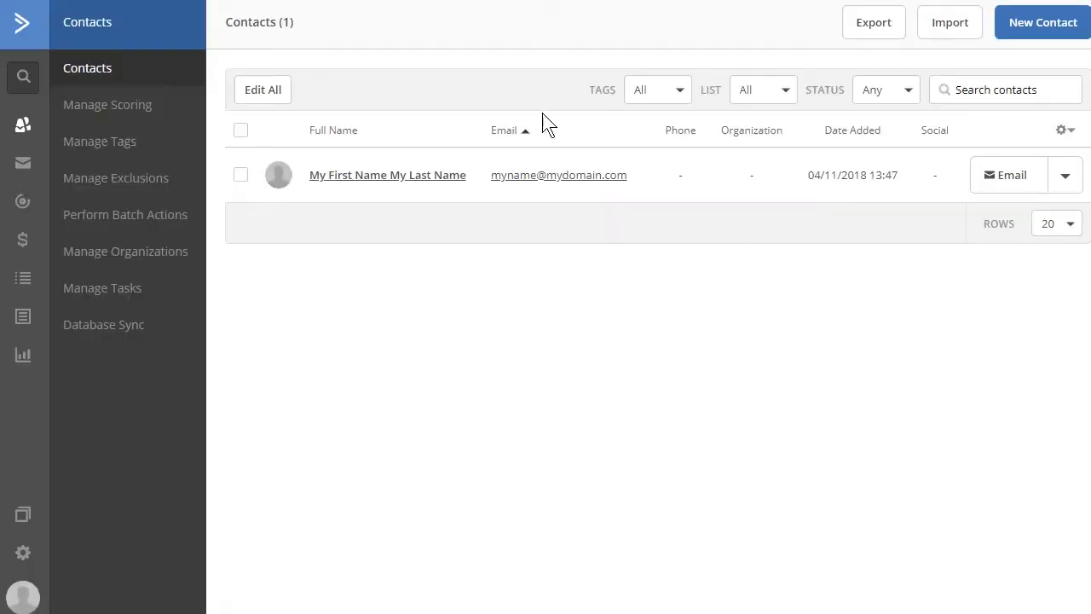
click(393, 177)
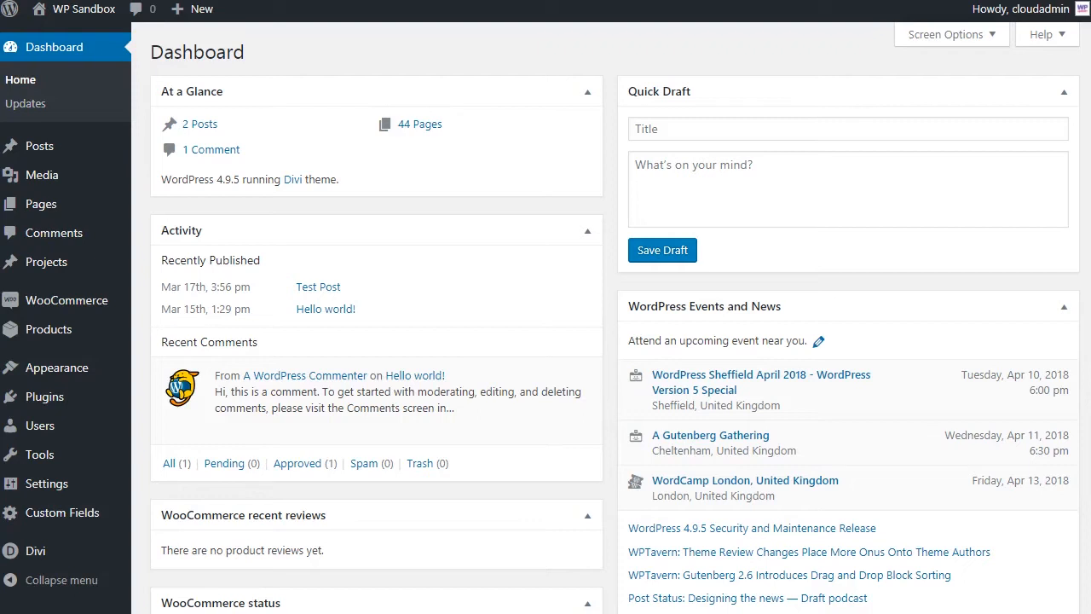
Step: Switch to the WordPress dashboard and open WP Fusion's Addons settings for abandoned cart tracking
mouse_move(80, 482)
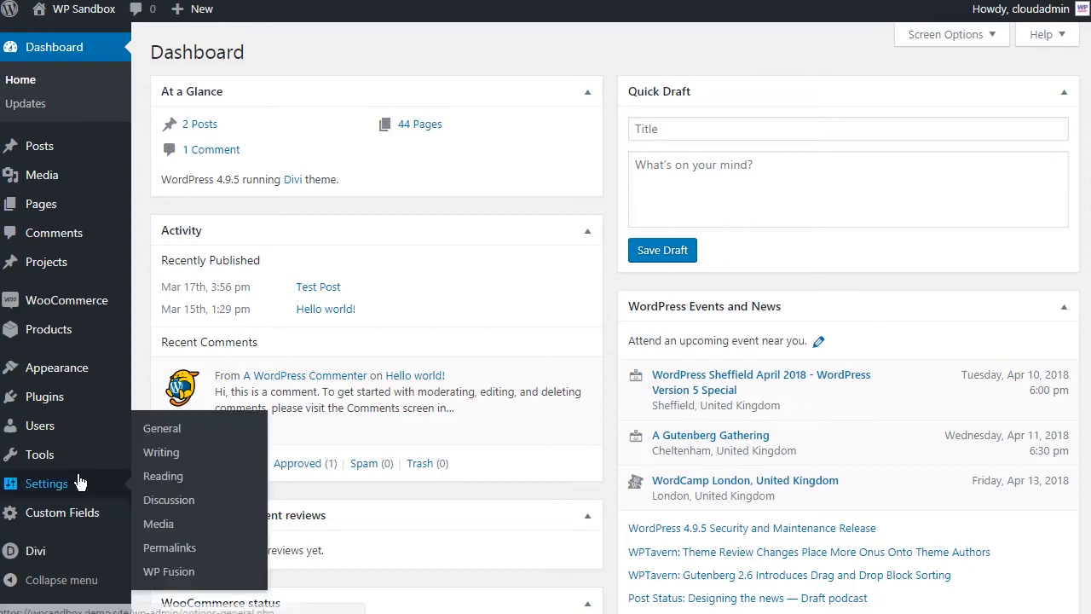
click(174, 576)
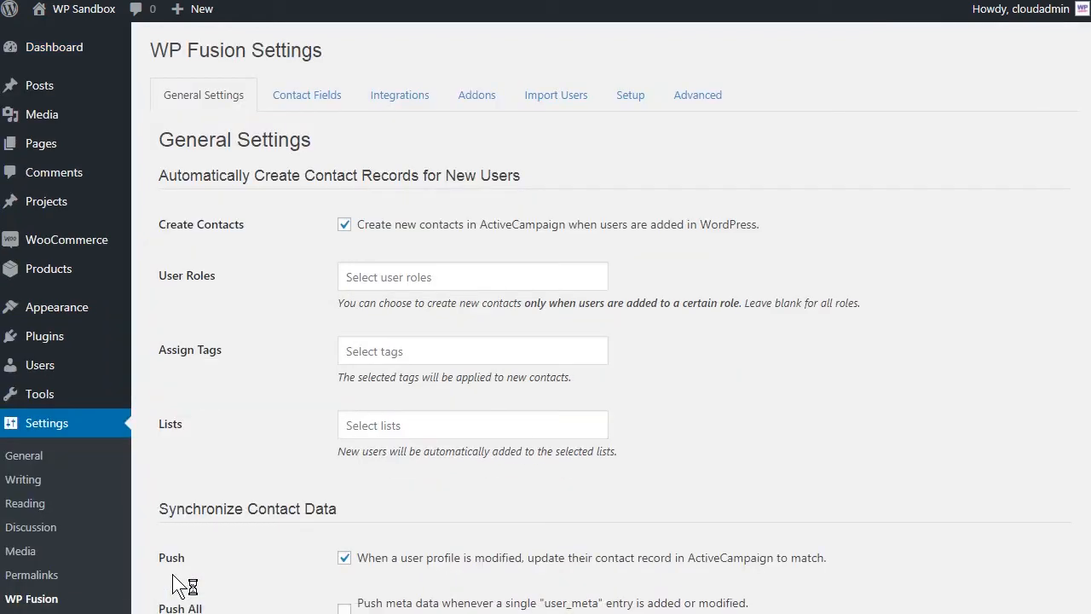
click(471, 100)
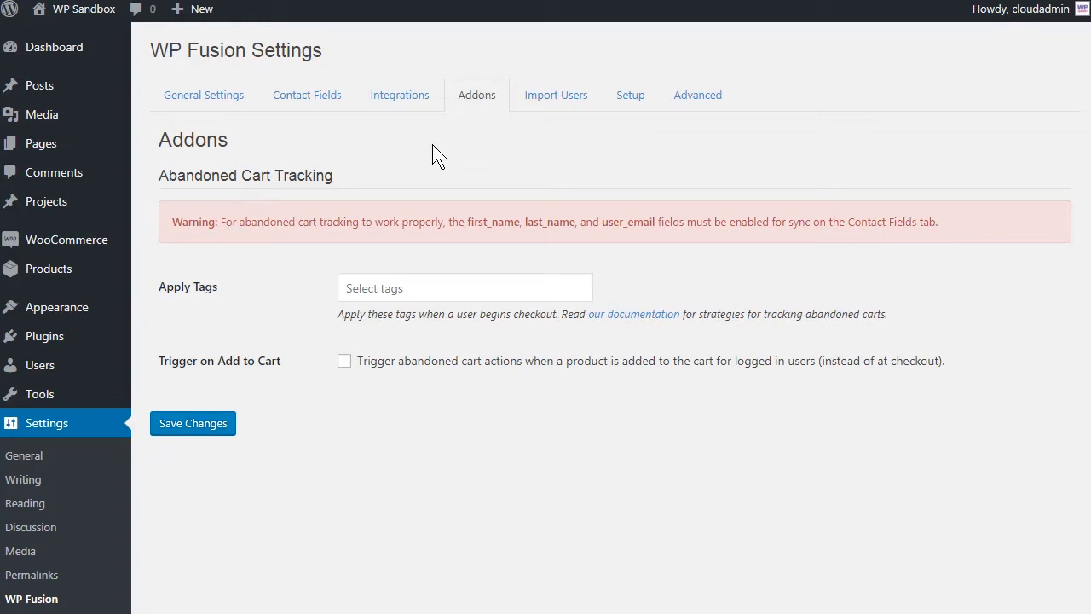
Step: Enable syncing of the First Name and Last Name contact fields in WP Fusion
click(316, 103)
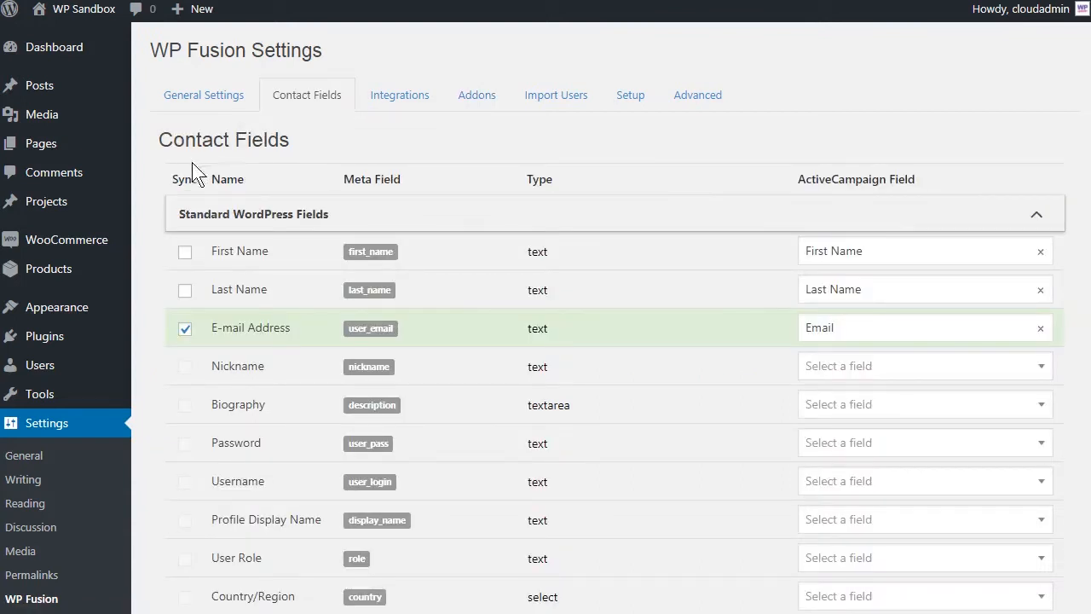
click(185, 253)
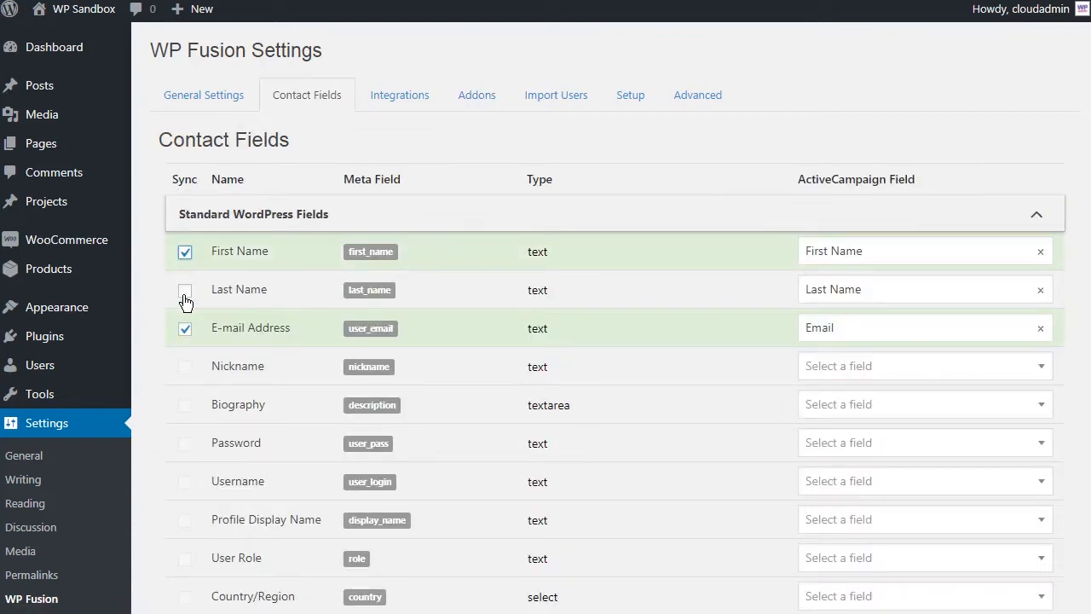
click(185, 291)
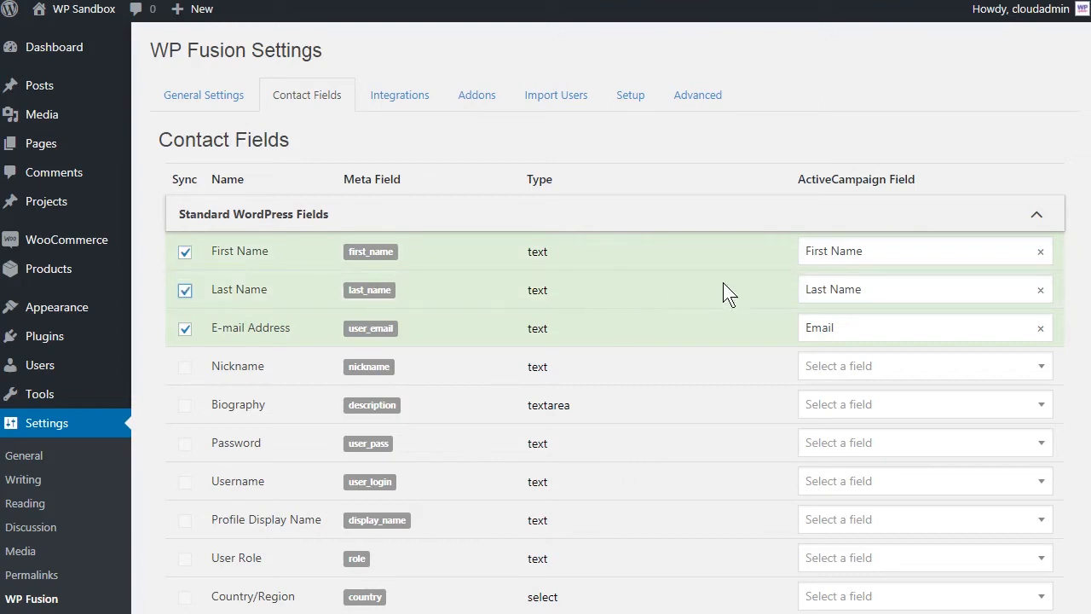
Step: Map the two name fields to ActiveCampaign's First Name and Last Name fields and save the WP Fusion settings
click(927, 254)
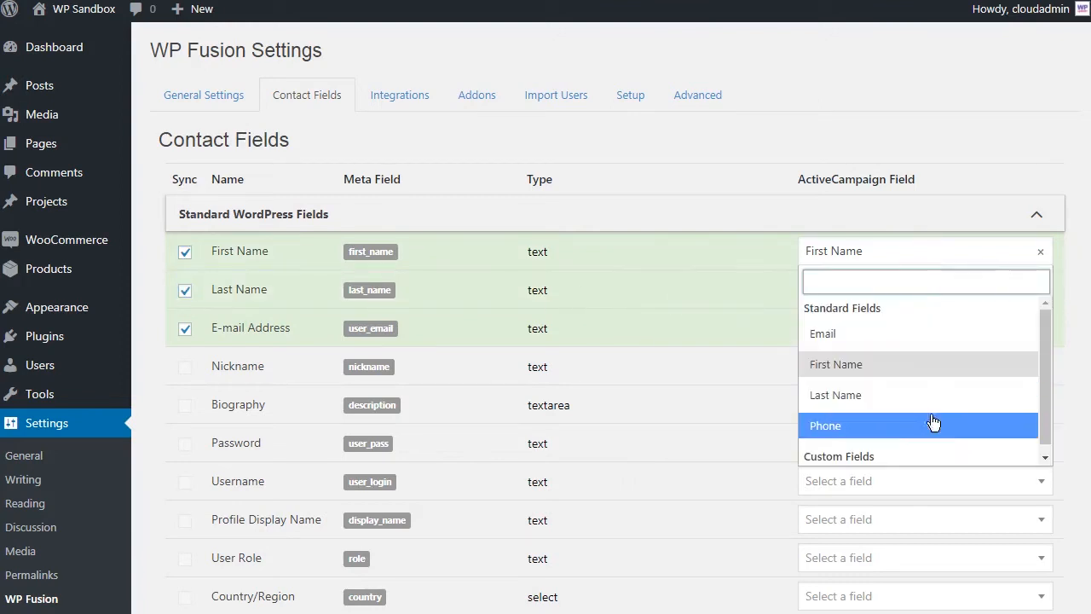
click(914, 367)
click(903, 293)
click(894, 429)
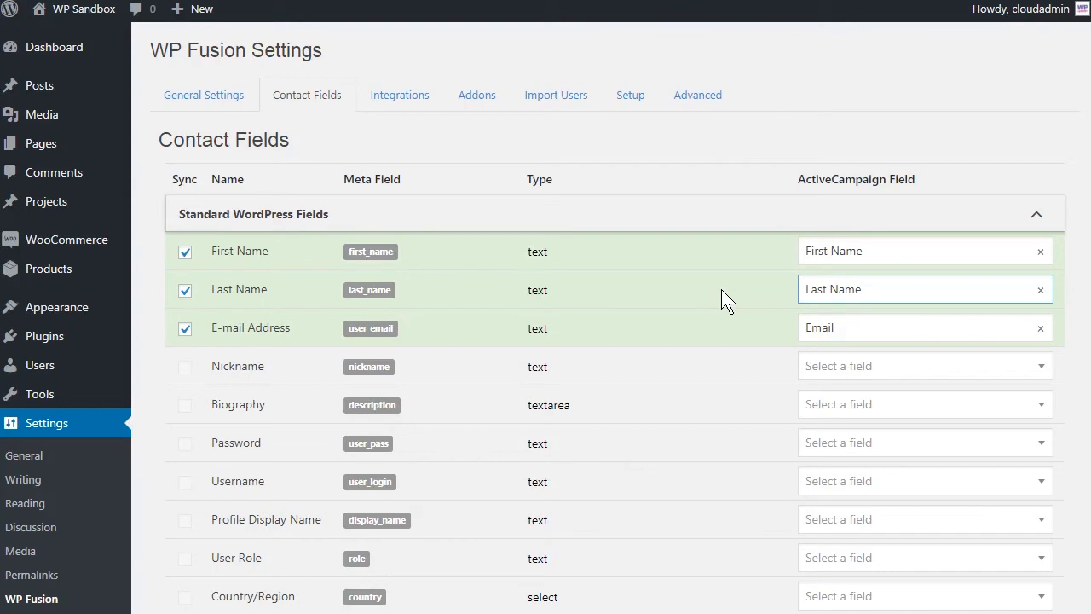
click(629, 94)
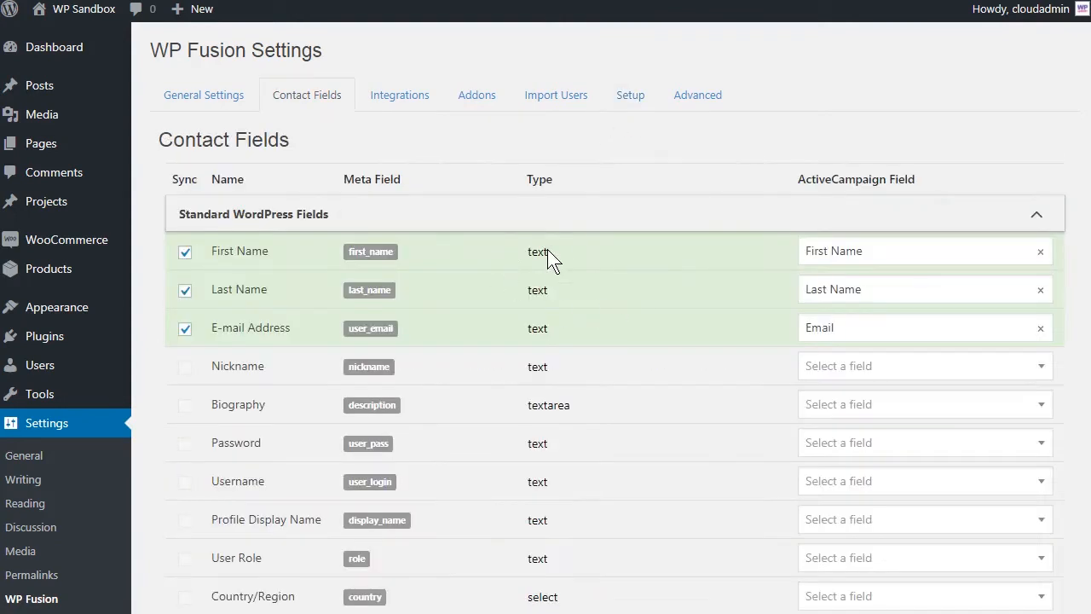
scroll(550, 255, down, 15)
scroll(547, 255, down, 20)
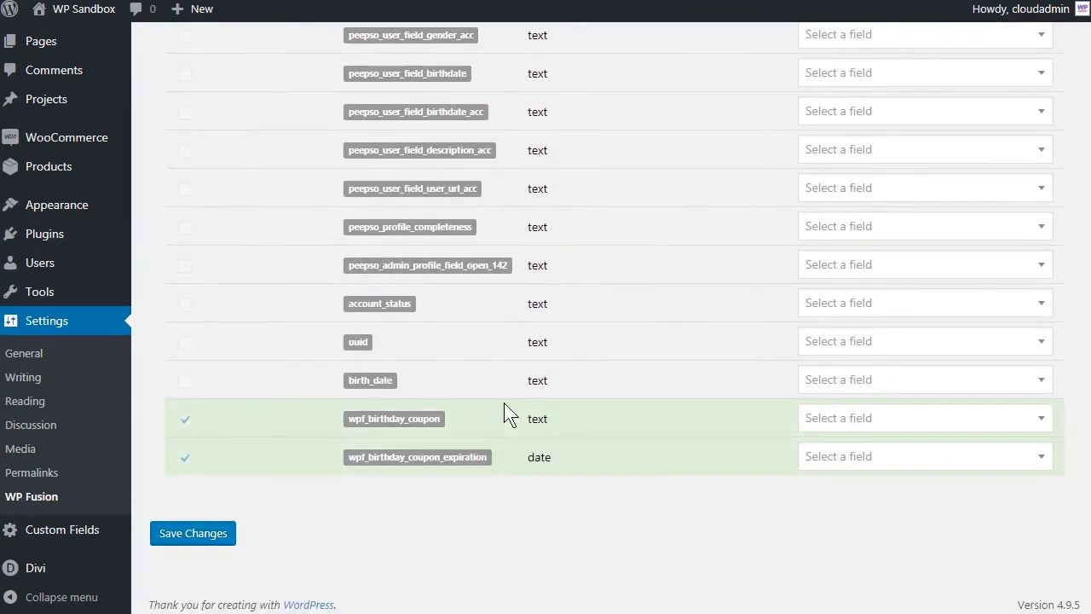
click(174, 533)
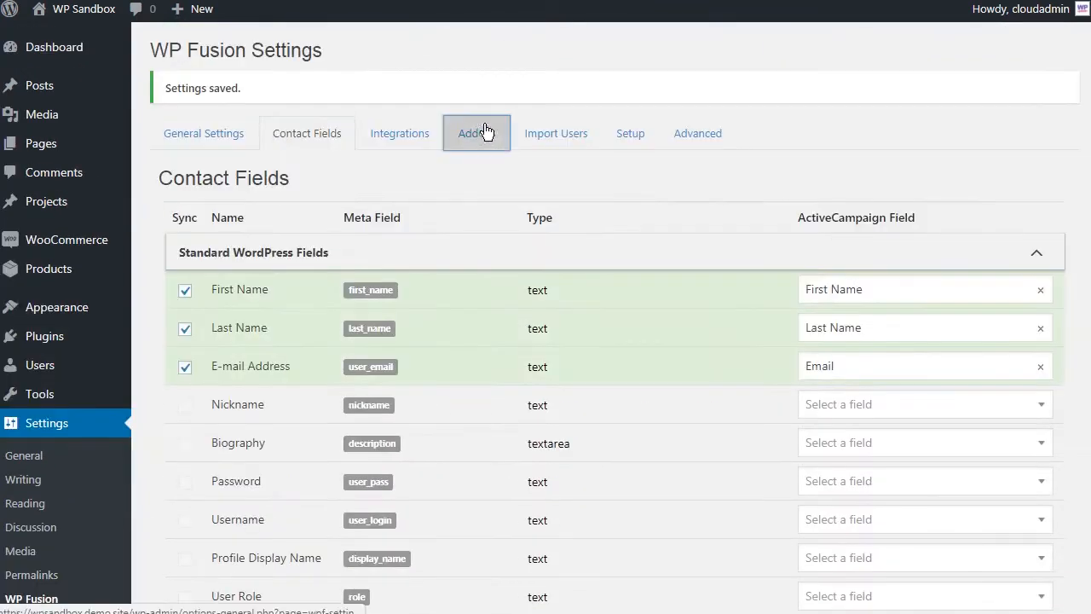
Step: Set WP Fusion's Abandoned Cart Tracking addon to apply the "abandoned cart" tag when a user begins checkout
click(480, 132)
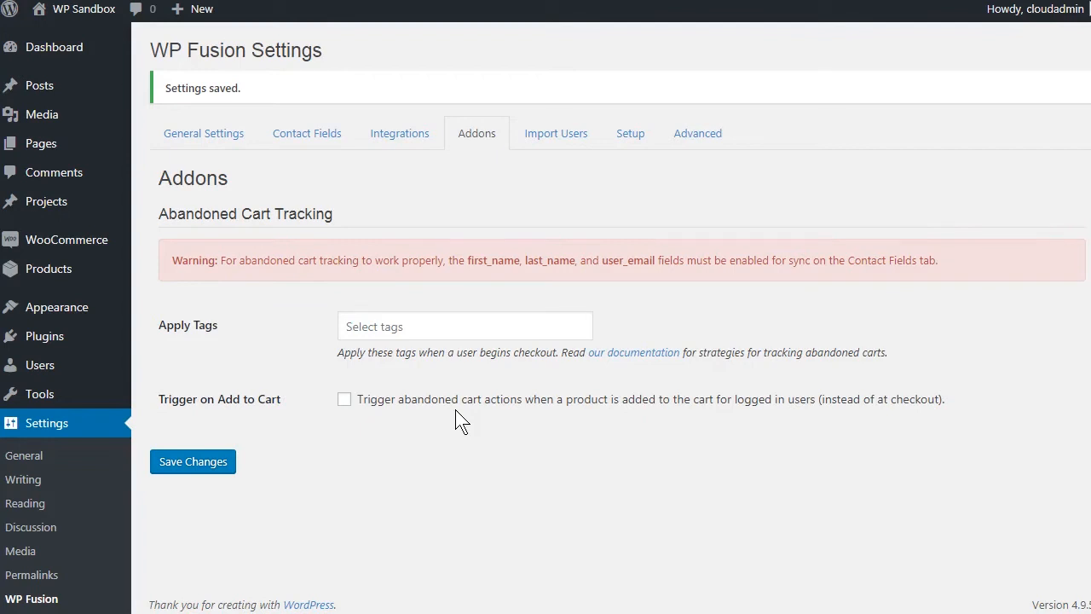
click(455, 331)
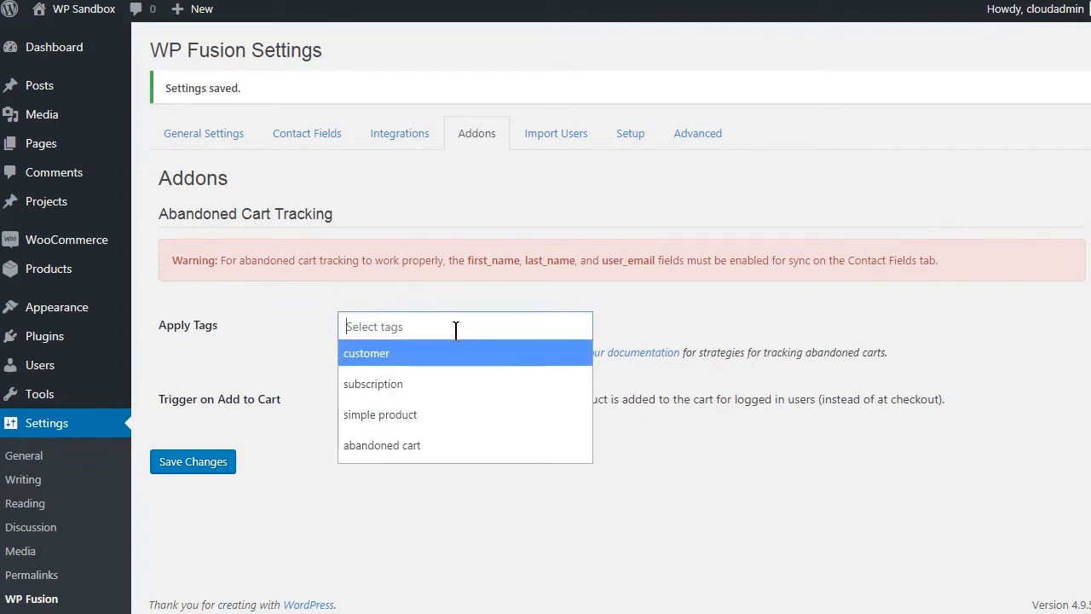
click(431, 445)
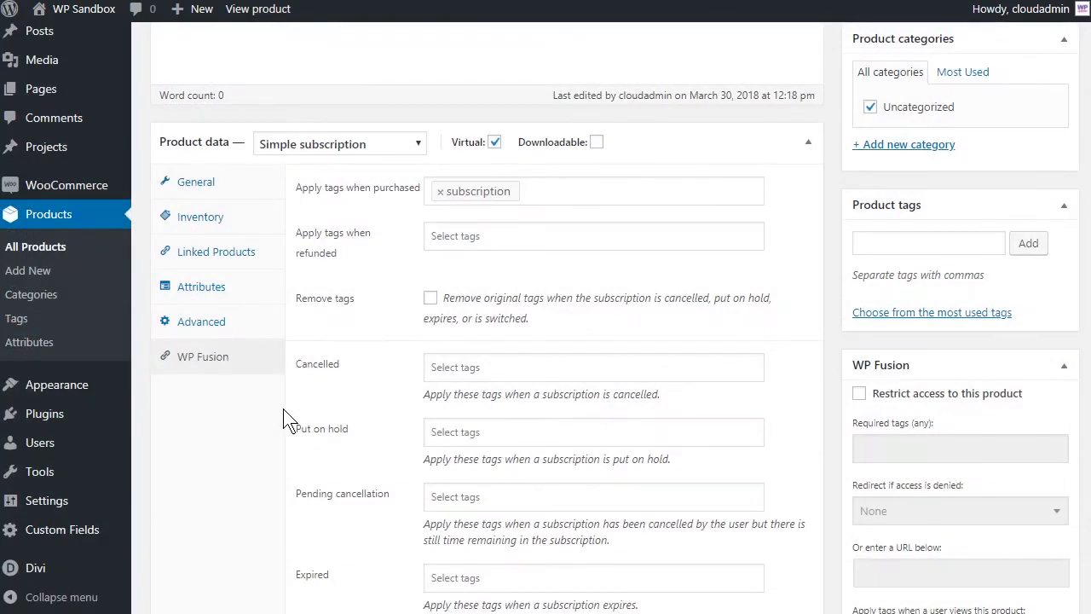
scroll(288, 420, down, 2)
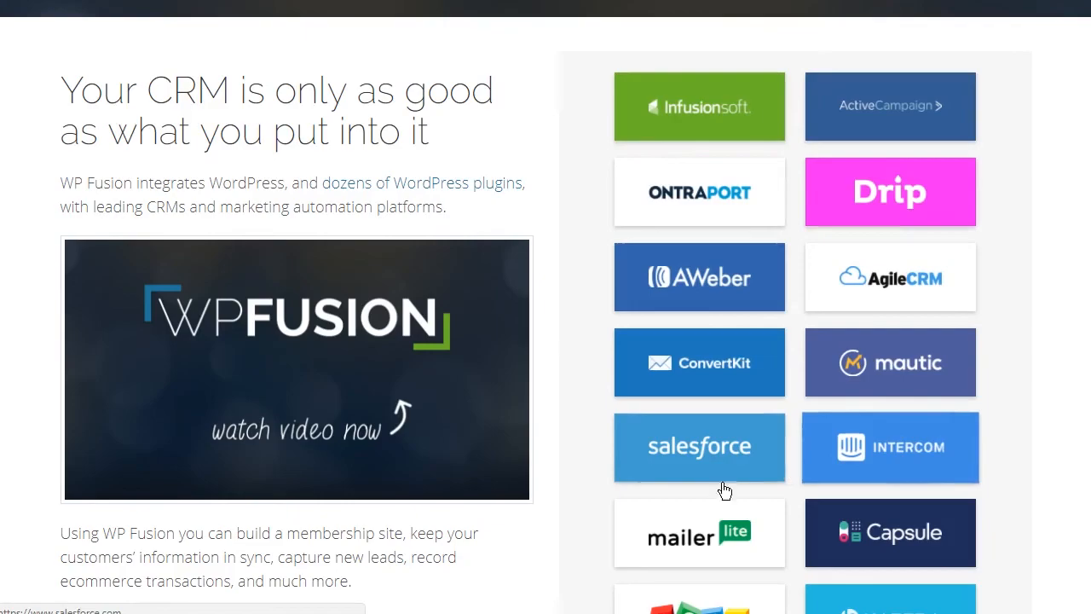
scroll(852, 511, down, 1)
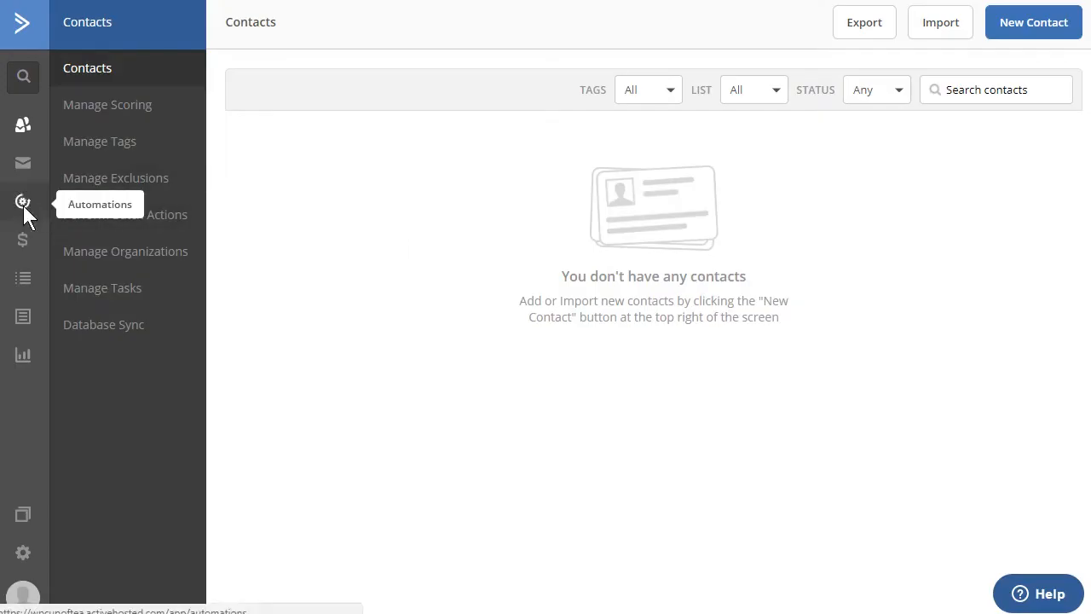
Step: Switch to ActiveCampaign and create a new automation using the Start from Scratch recipe
click(23, 209)
click(992, 26)
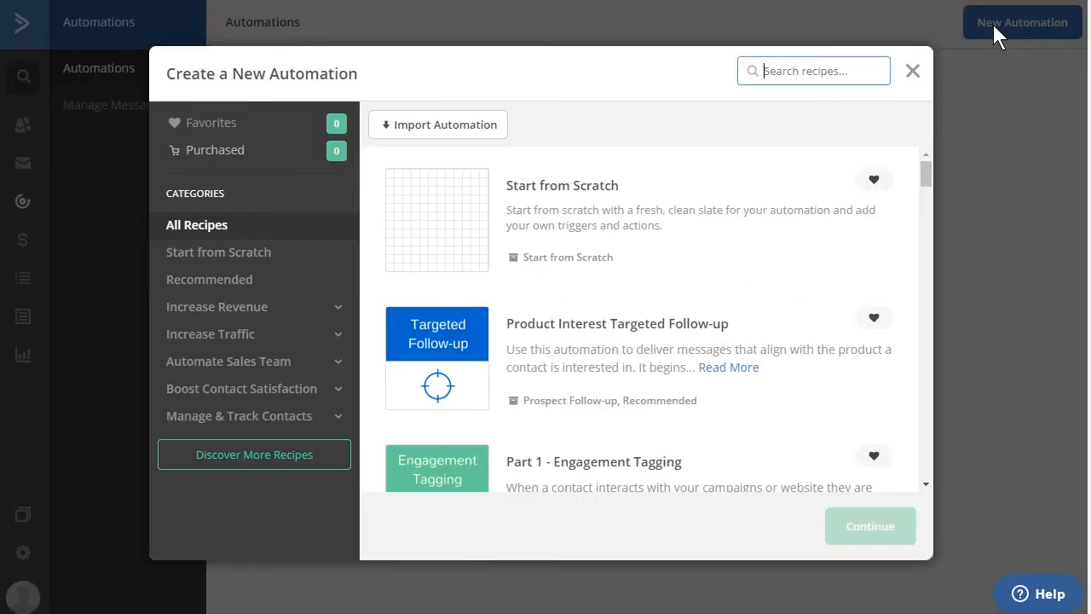
click(463, 214)
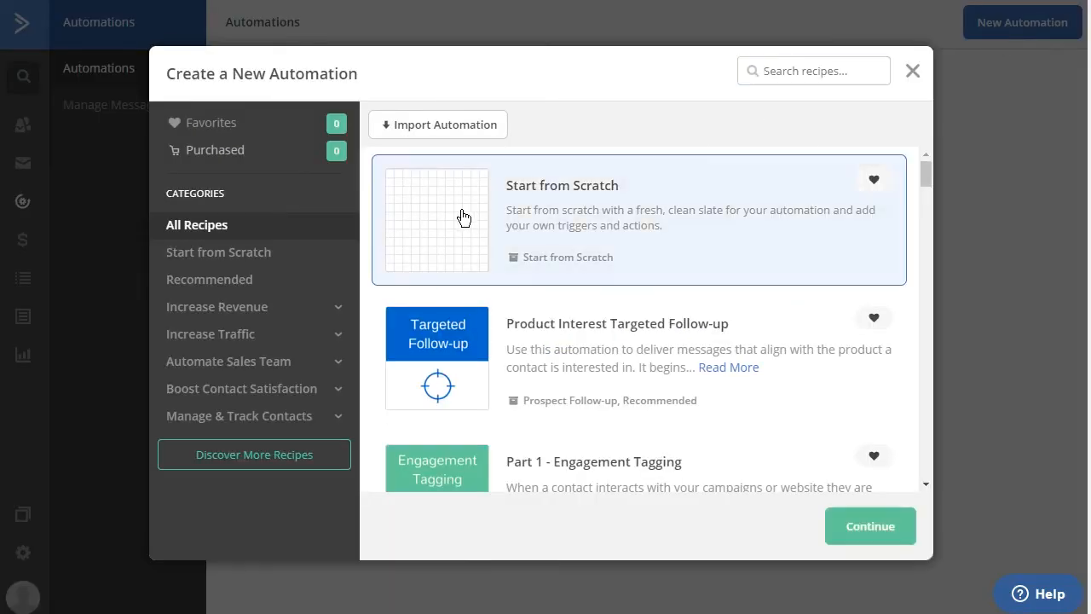
click(870, 537)
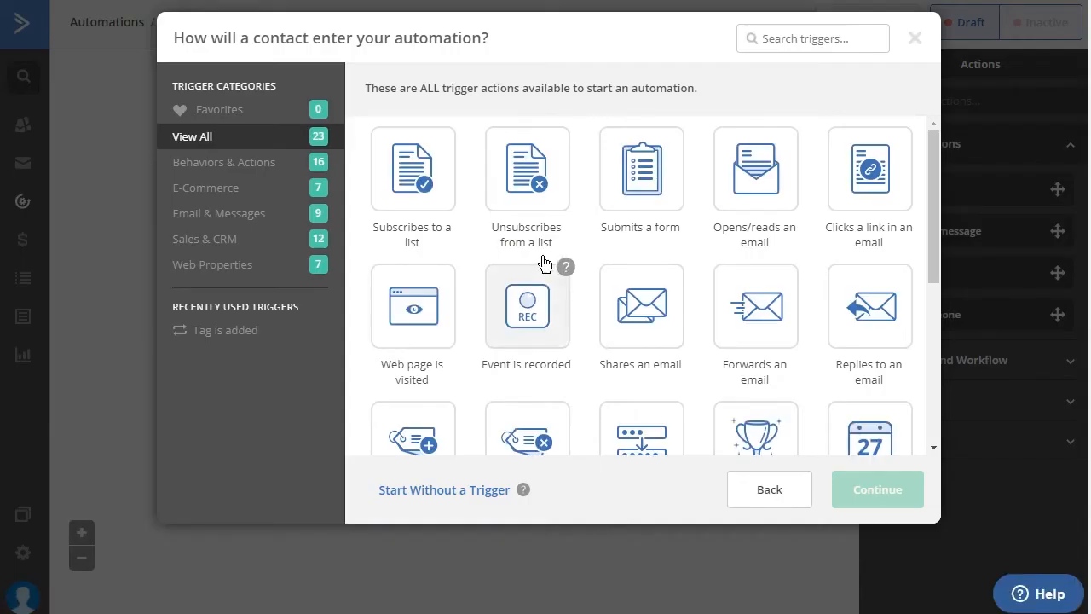
Step: Start the automation with a "Tag is added" trigger for the "abandoned cart" tag
scroll(546, 262, down, 2)
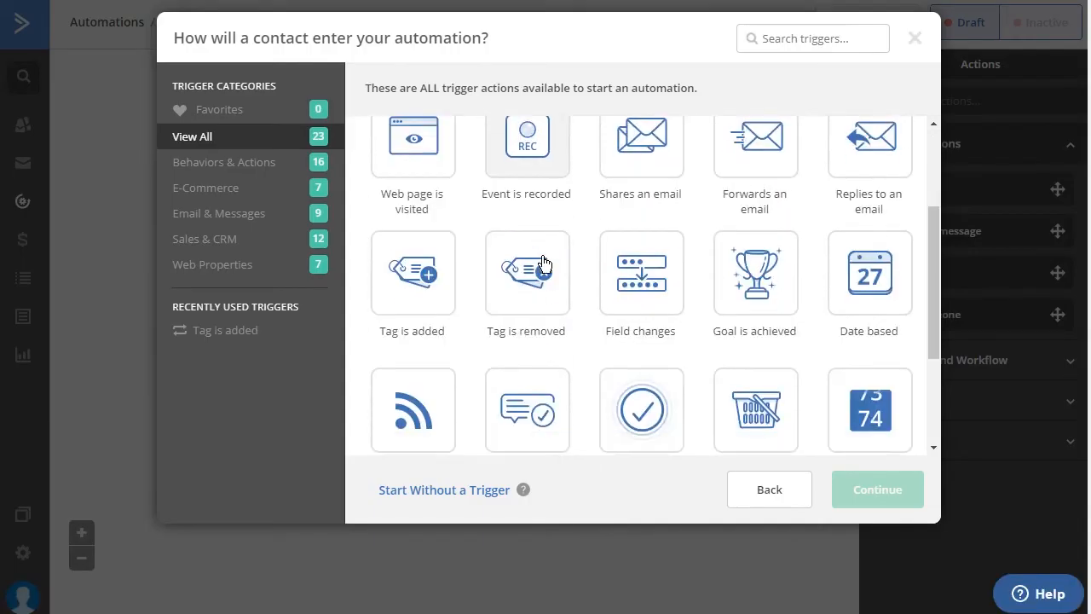
click(410, 271)
click(872, 490)
click(297, 137)
text(abandoned cart)
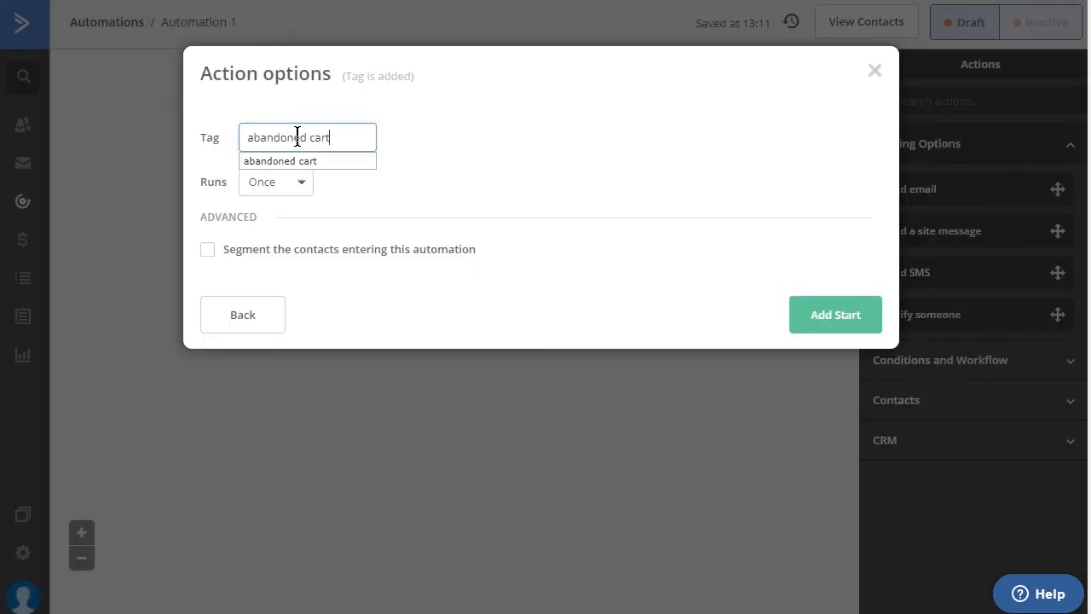
click(305, 162)
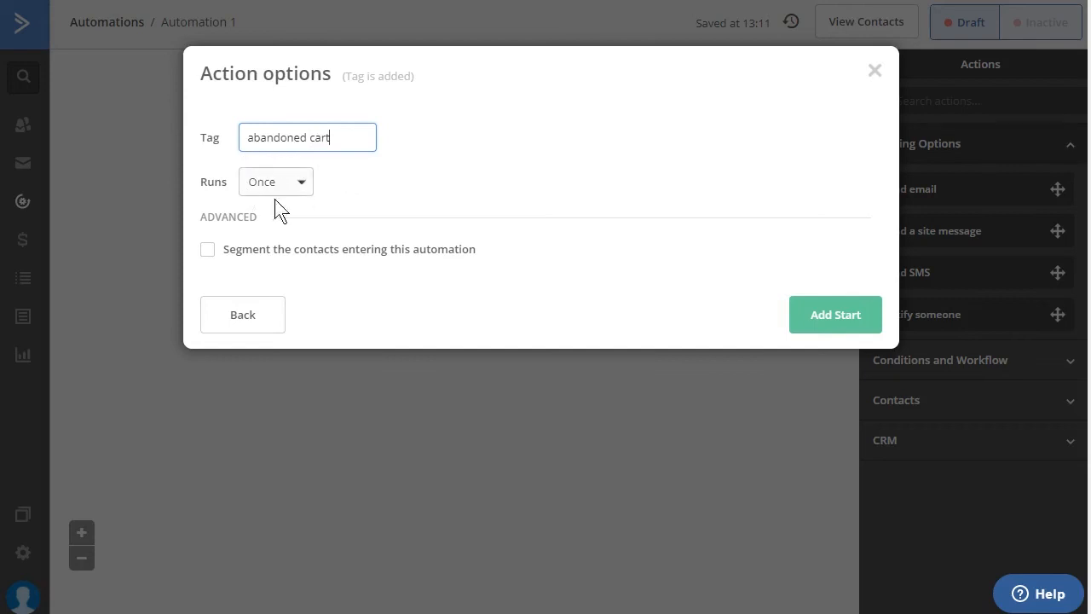
click(835, 315)
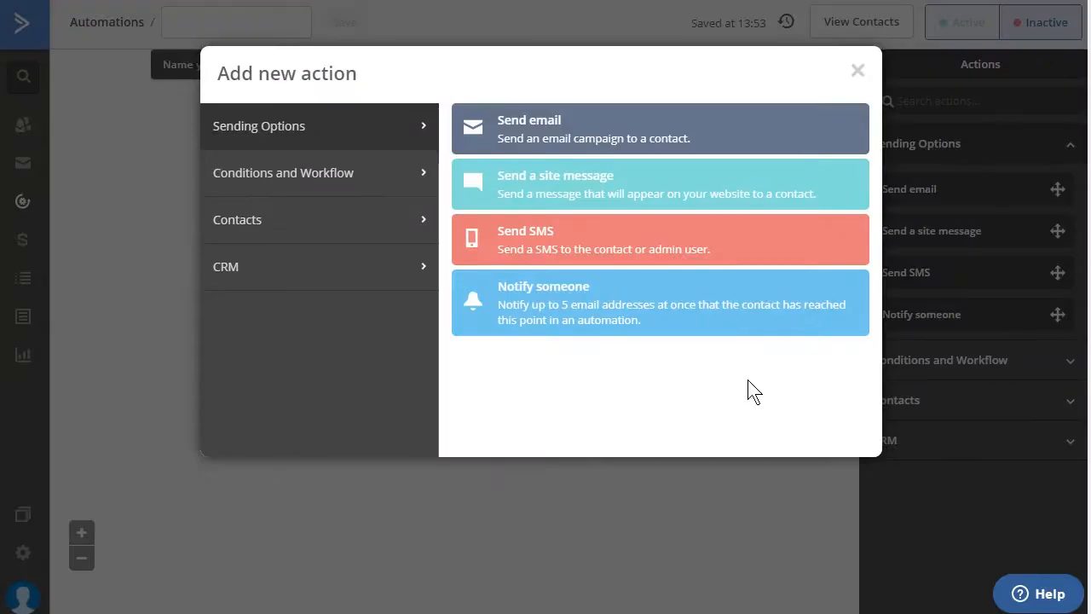
Step: Add a Wait action that pauses the automation for 1 hour
click(380, 174)
click(599, 138)
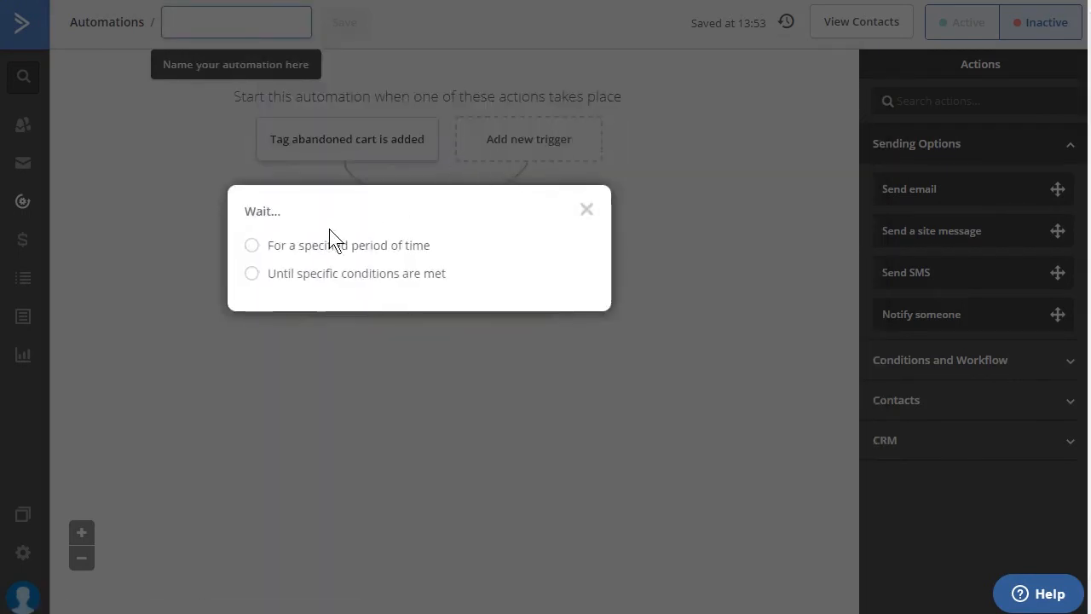
click(413, 247)
click(390, 246)
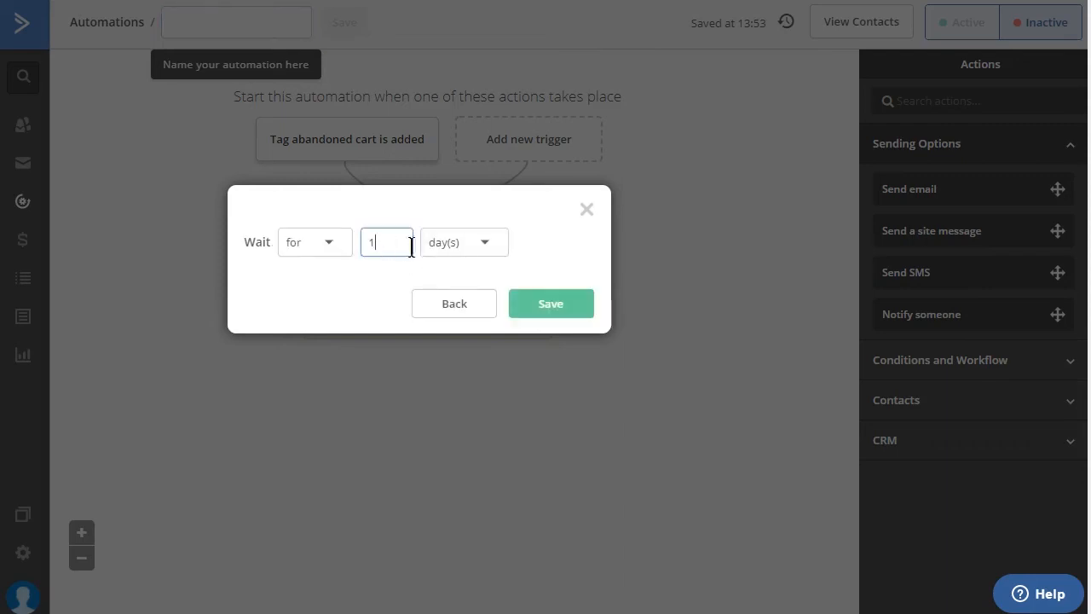
click(487, 247)
click(480, 302)
click(548, 304)
Step: Add an If / Else condition after the wait that checks whether the tag "abandoned cart" exists
click(428, 364)
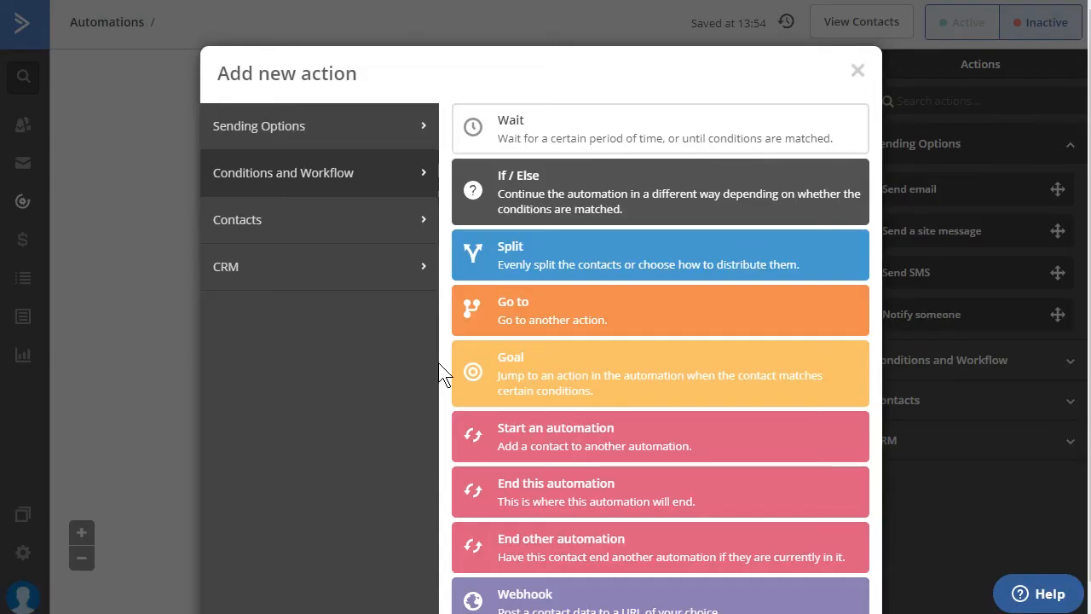
click(660, 196)
click(397, 154)
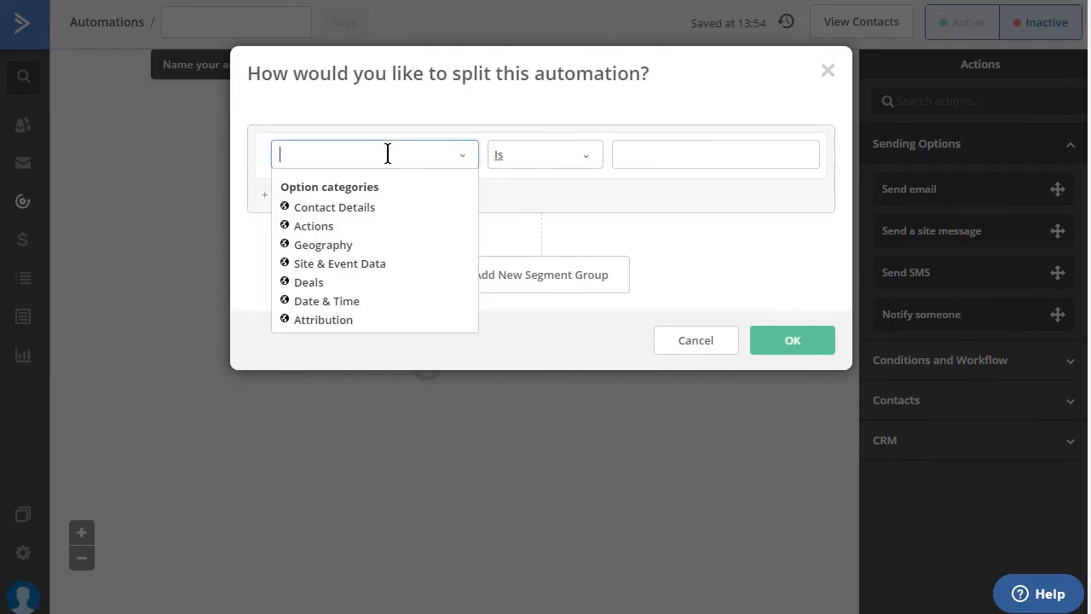
text(tag)
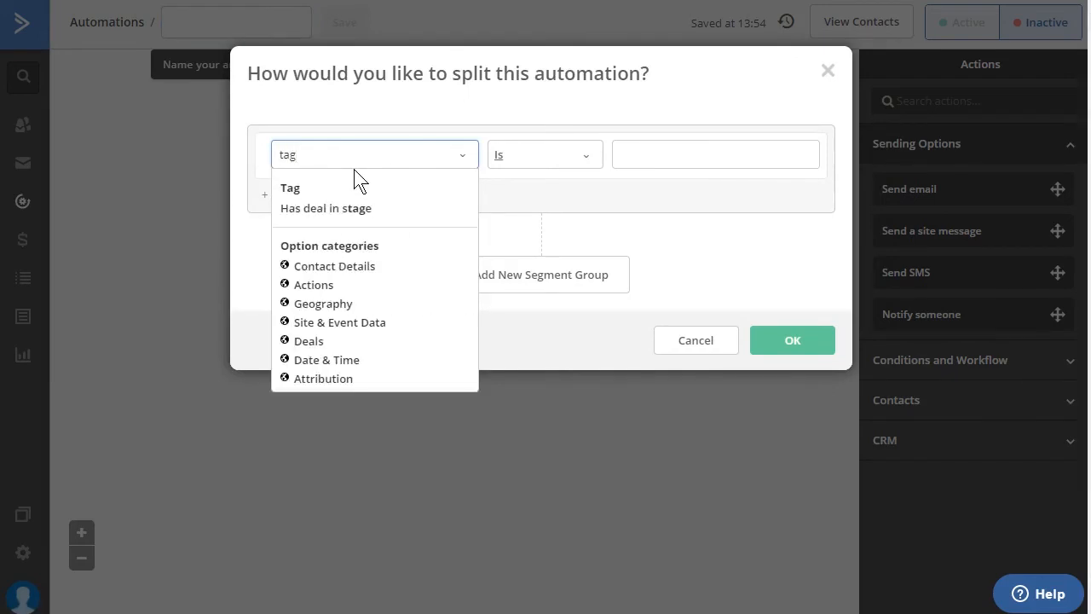
click(358, 186)
click(724, 156)
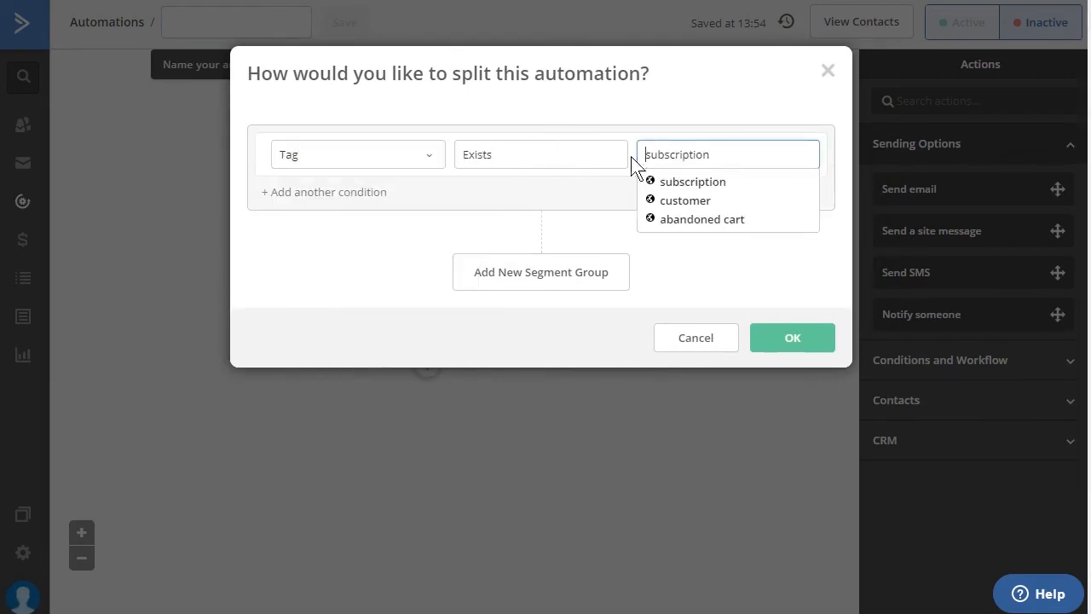
click(722, 222)
click(777, 340)
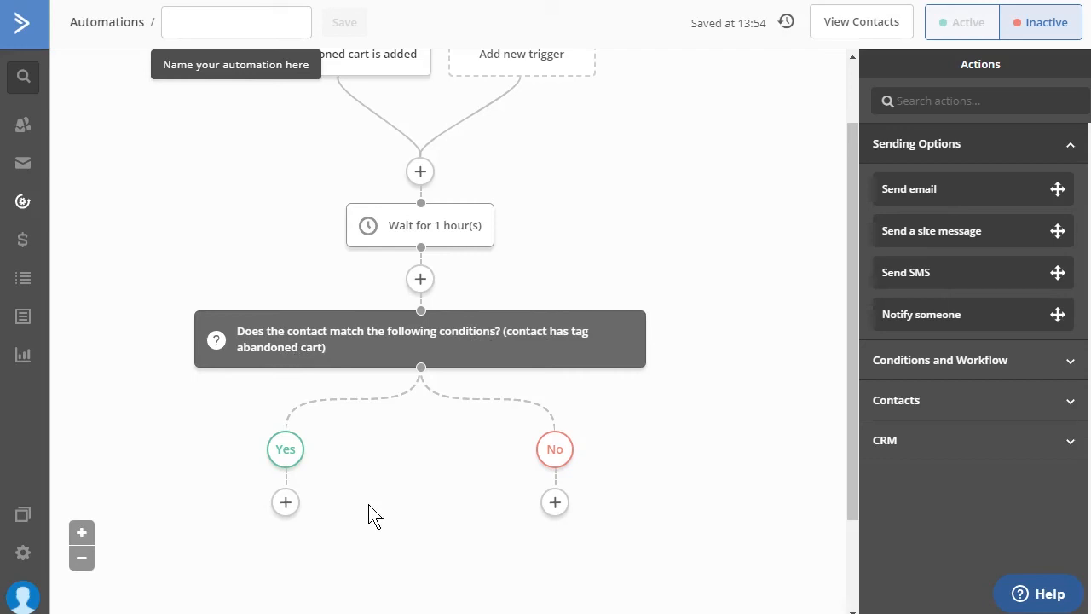
Step: Add a Send email action to the condition's Yes branch and create a new email named "Abandoned Cart Email"
click(285, 502)
click(597, 136)
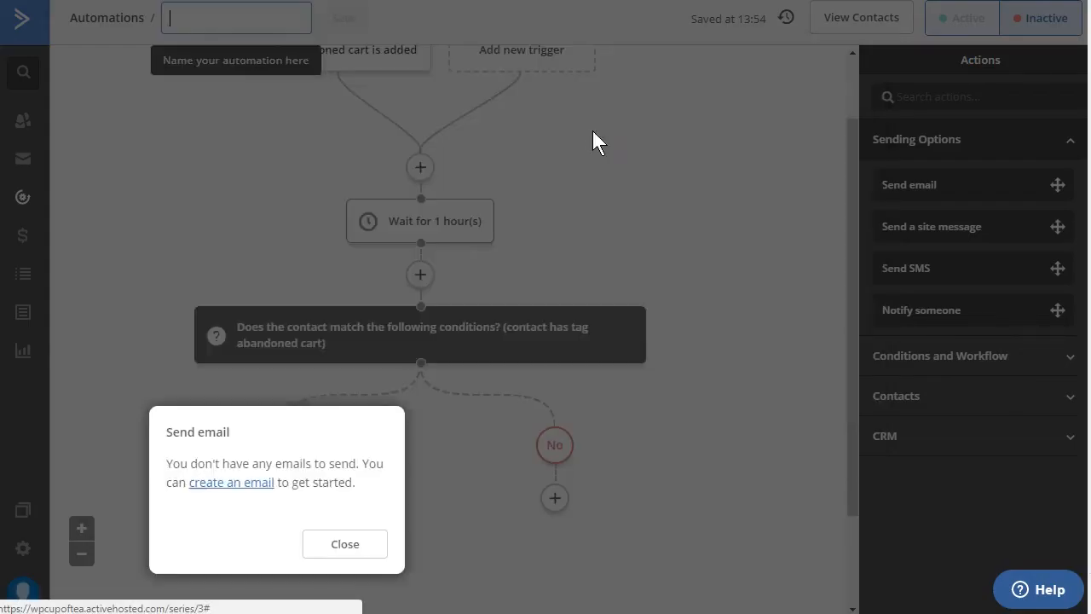
click(258, 482)
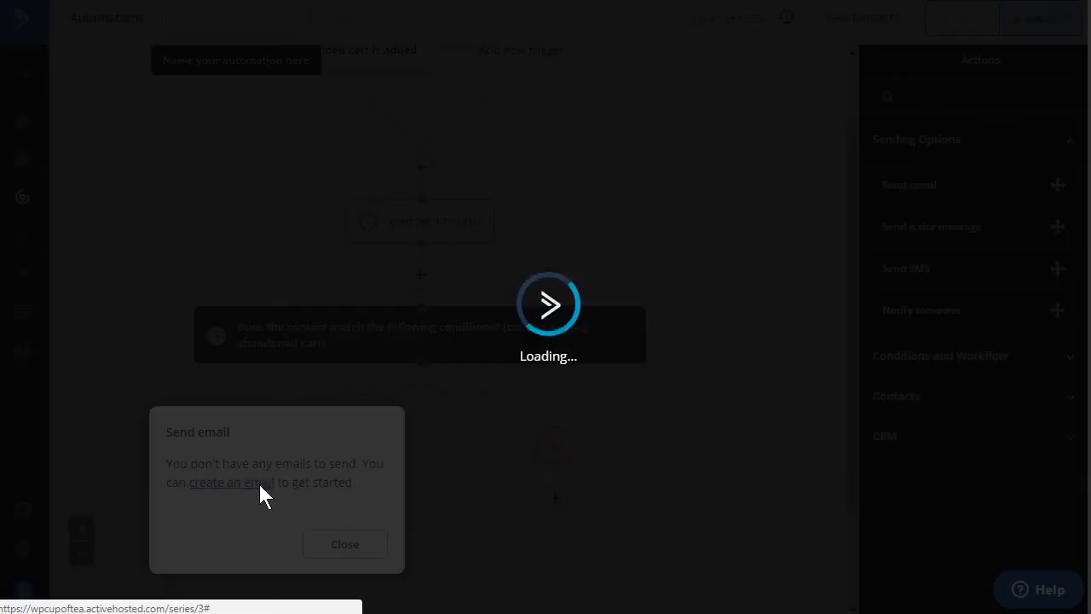
text(Abandoned Cart Email)
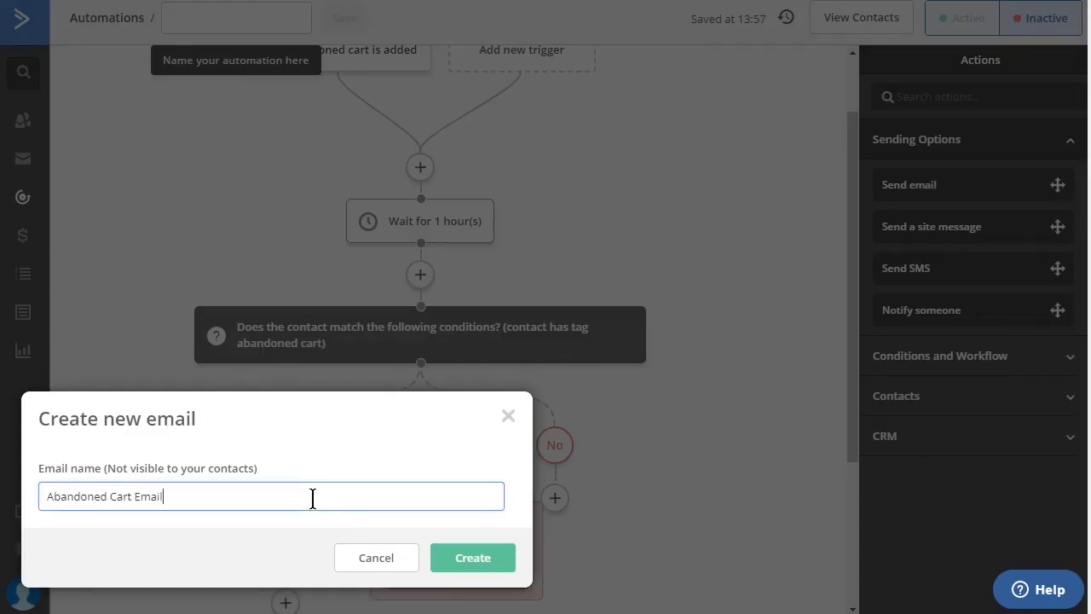
click(463, 563)
Step: Set the email's subject to "You Forgot to Checkout" and accept the sender details
click(480, 168)
text(You Forgot to Checkout!)
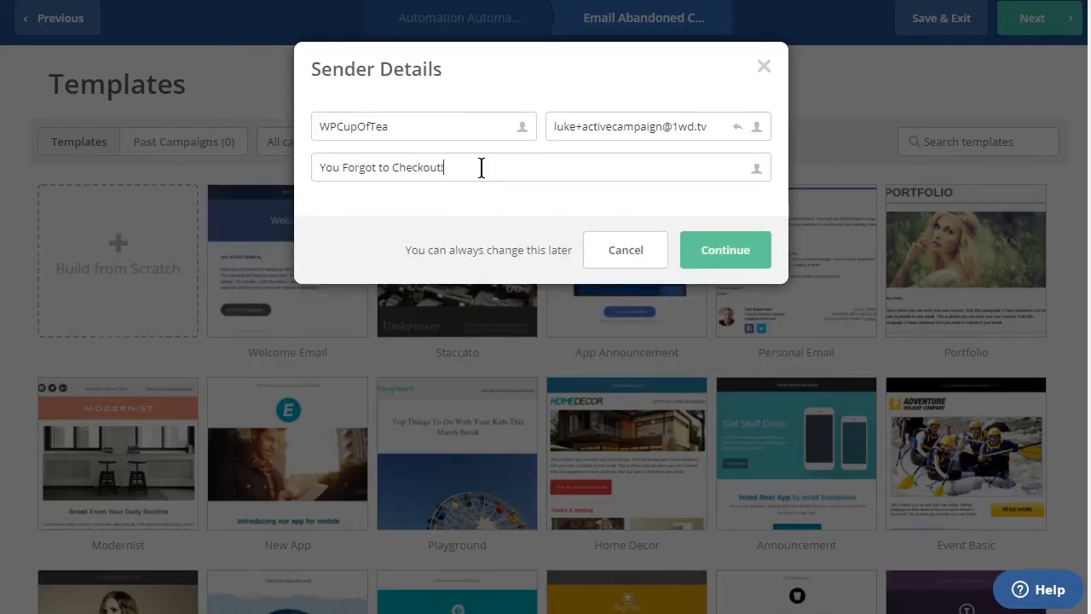
click(726, 256)
Step: Write the email body as "Hey there!" followed by "You forgot the checkout" on a new line, and finish the email
text(Hey there!)
key(Return)
text(You forgot the checkout)
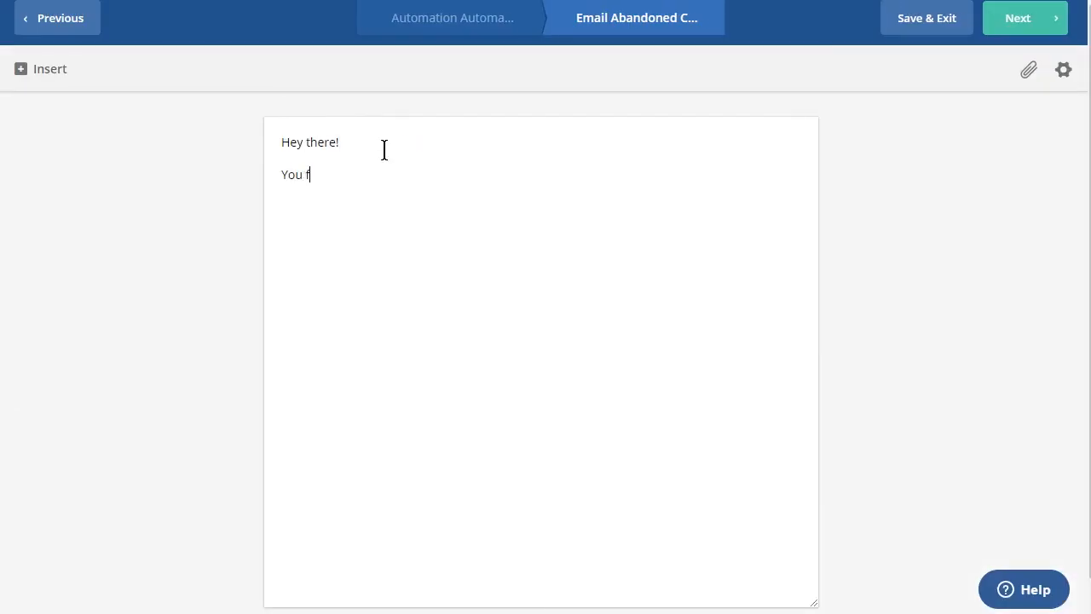
click(986, 19)
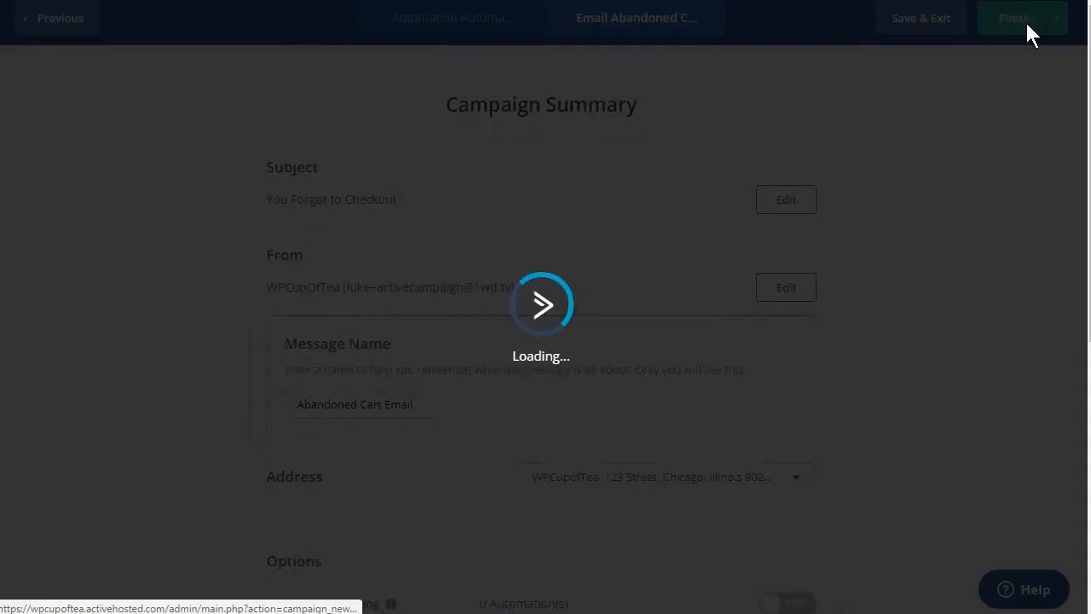
click(1014, 18)
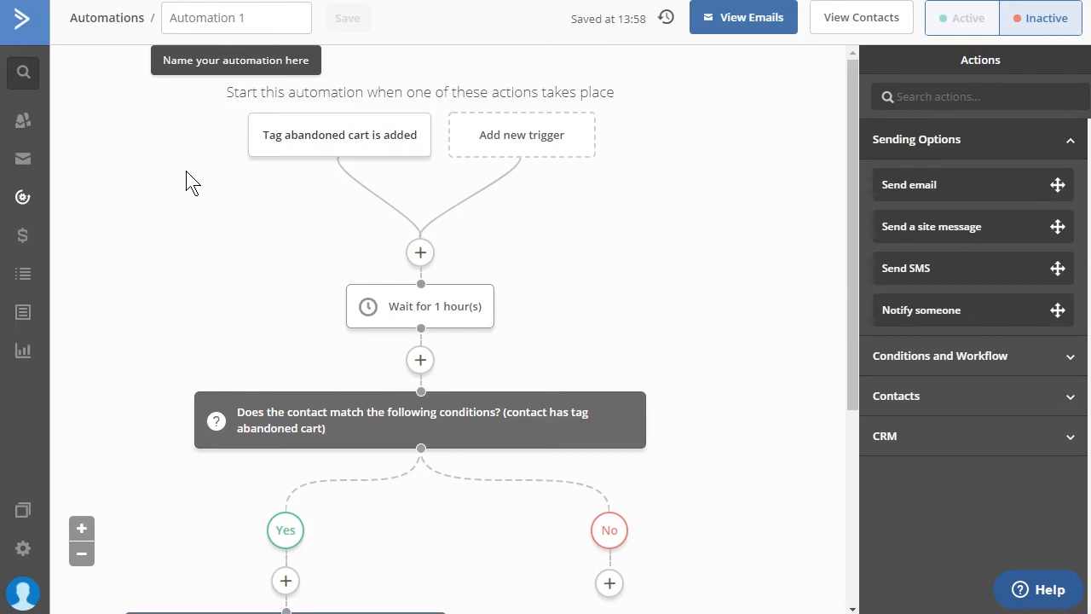
Step: Review the automation flow from the tag trigger through the wait and condition to the email on the Yes branch
mouse_move(303, 135)
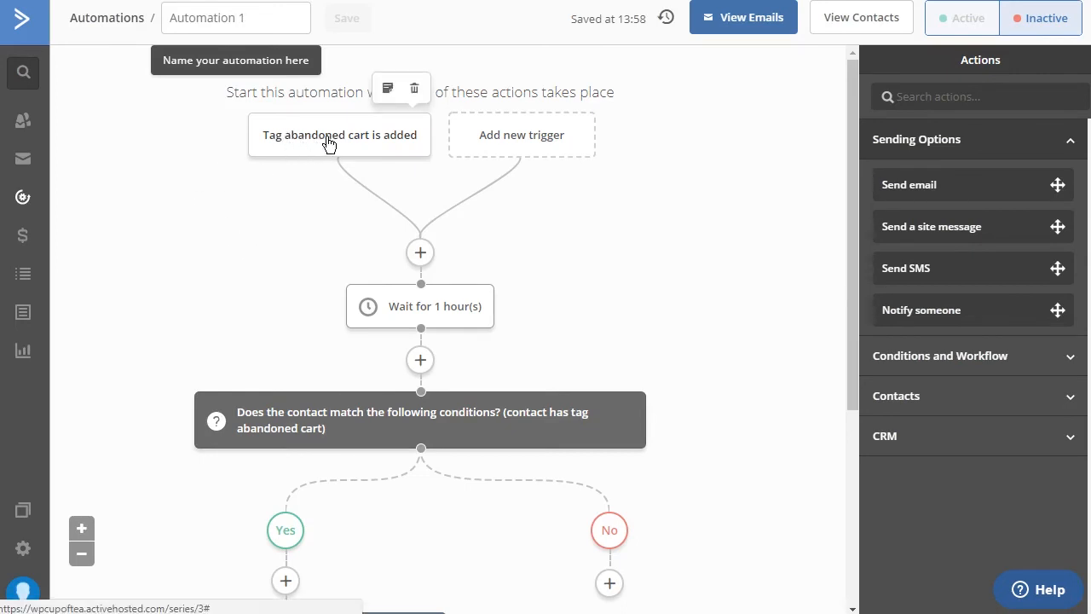
mouse_move(446, 301)
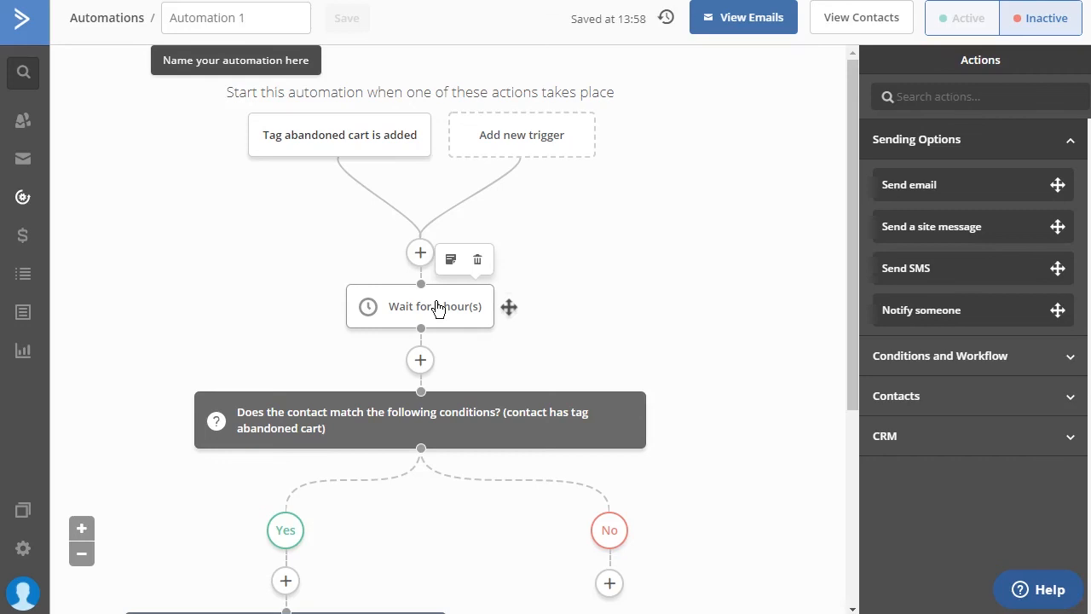
scroll(132, 243, down, 2)
mouse_move(339, 268)
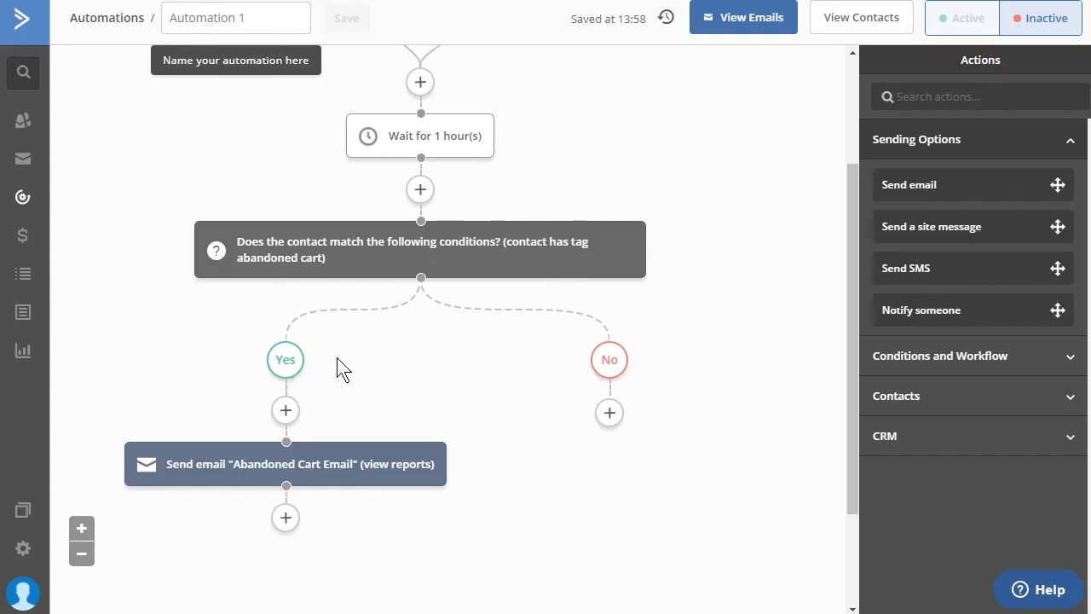
mouse_move(286, 464)
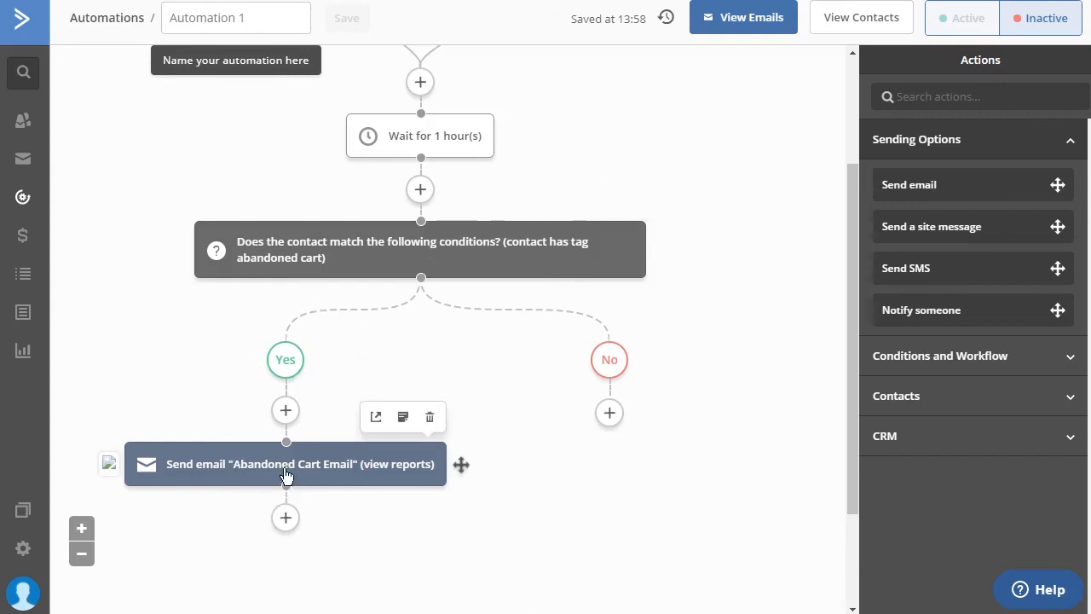